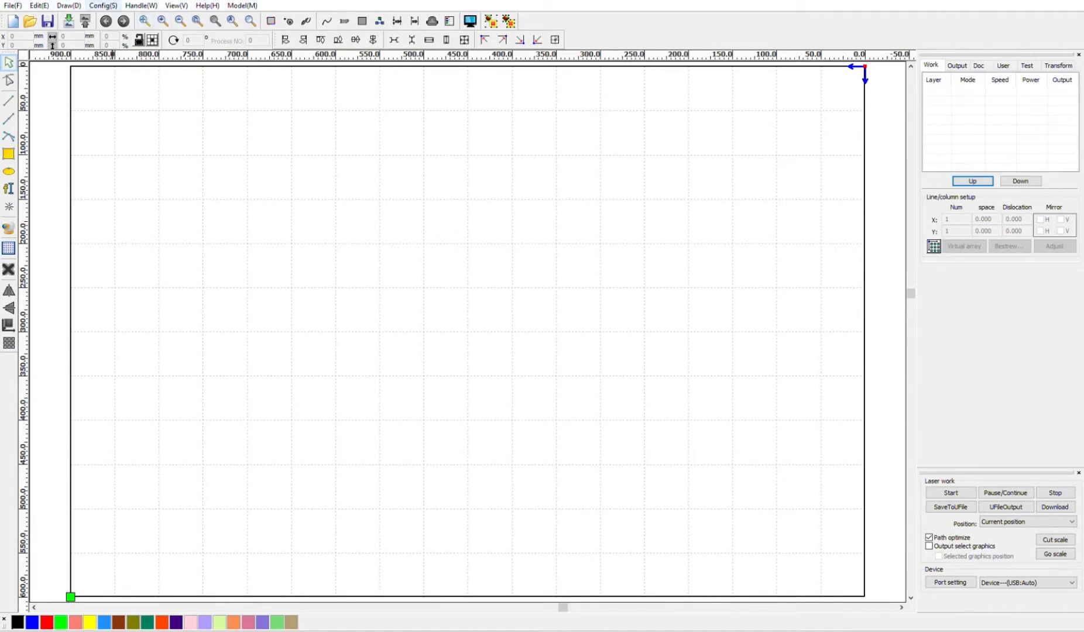
- Review the page size and grid settings, then look over the output options
{"action": "left_click", "coordinate": [103, 5]}
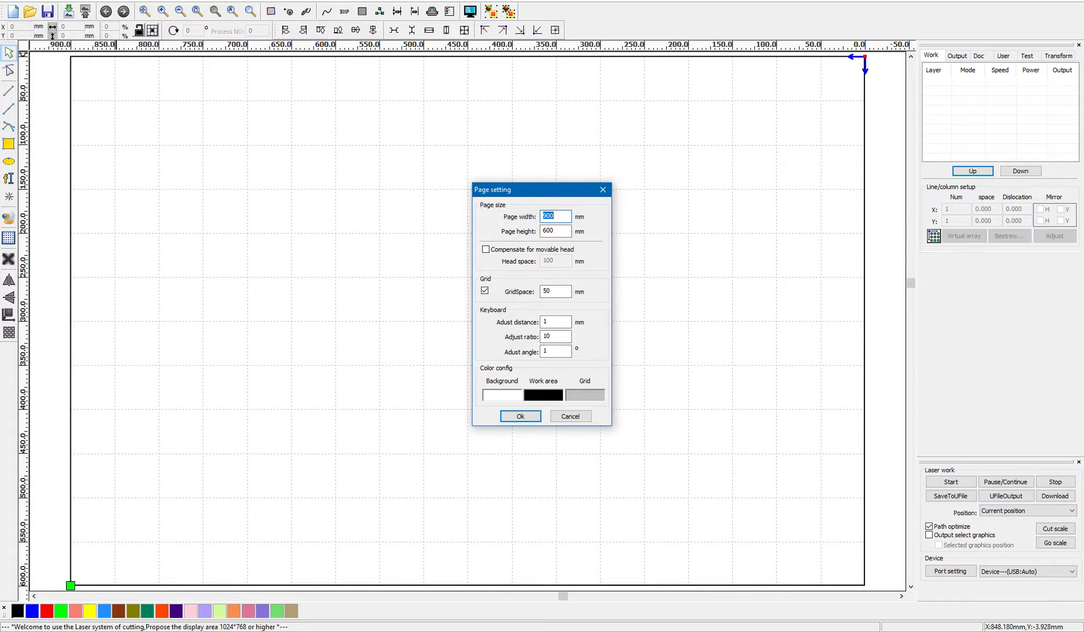
{"action": "left_click", "coordinate": [526, 415]}
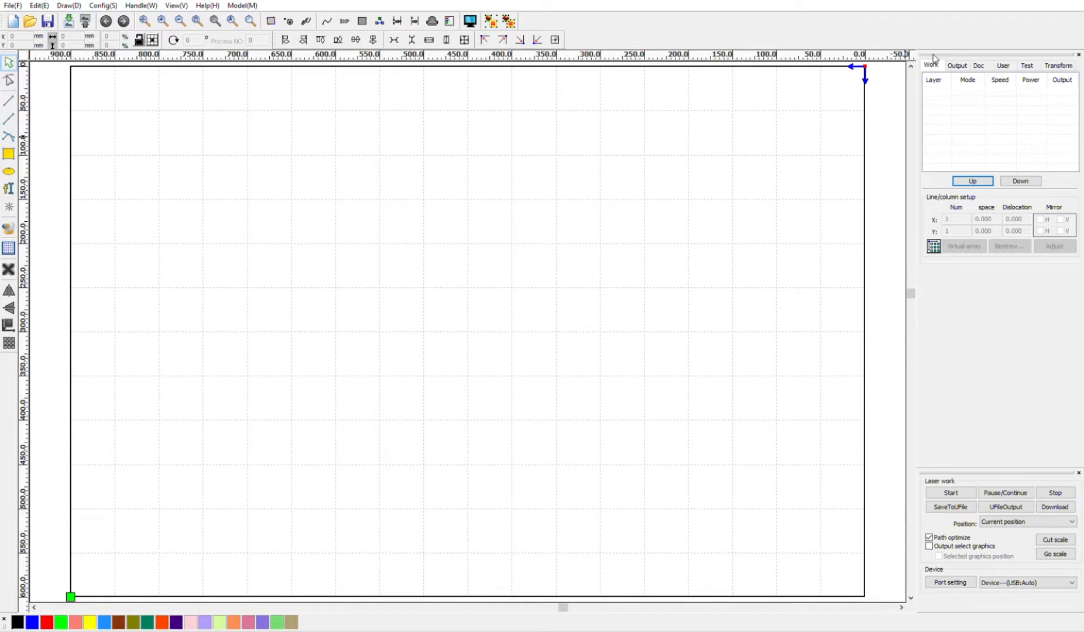
{"action": "left_click", "coordinate": [956, 64]}
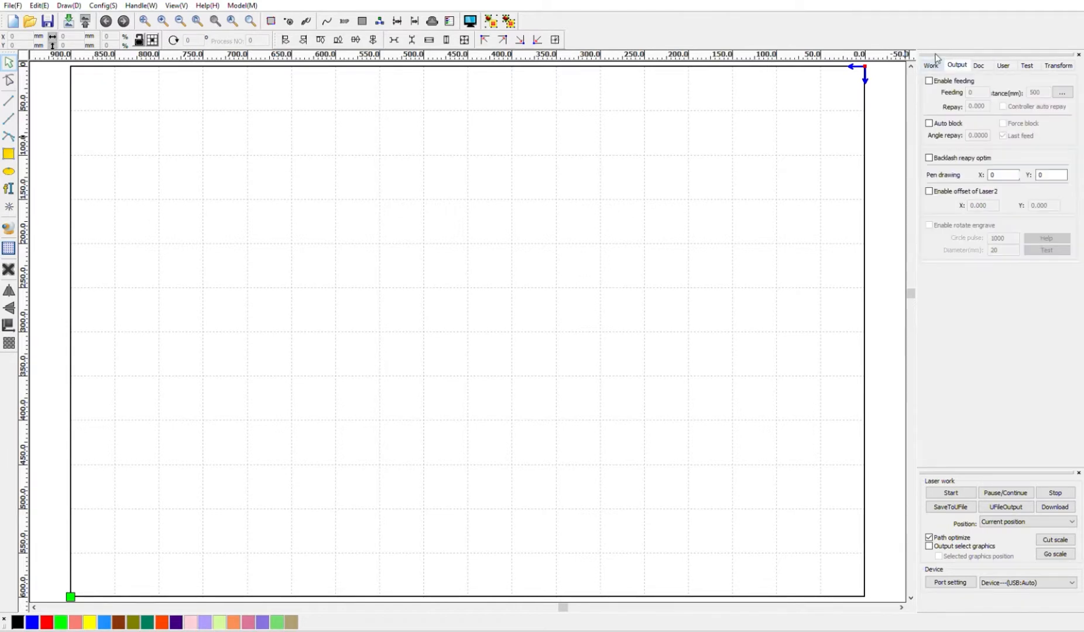
{"action": "left_click", "coordinate": [932, 65]}
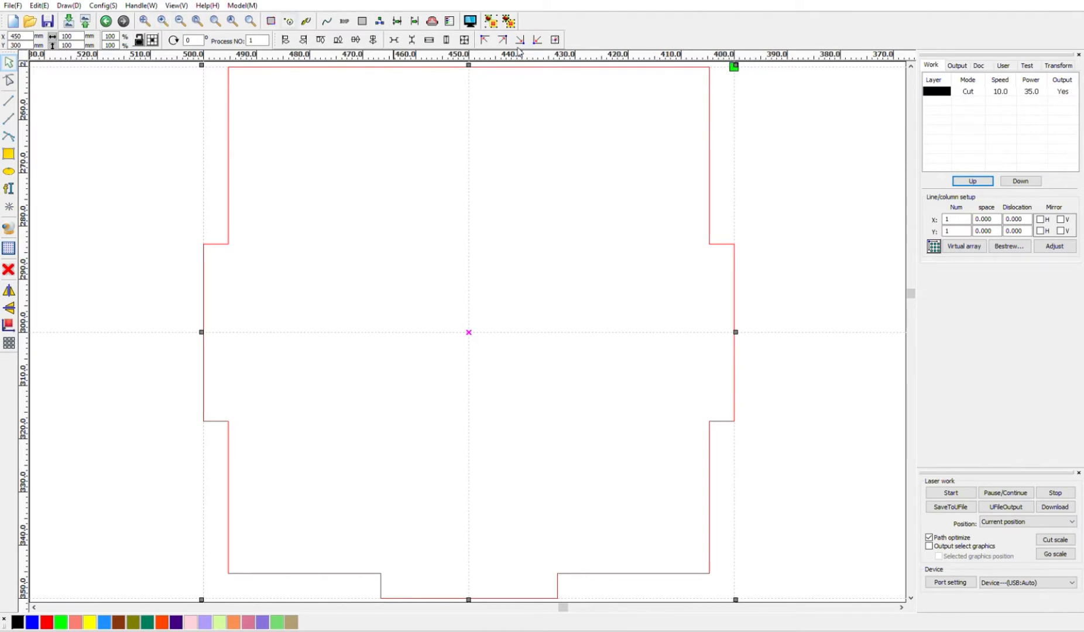
- Examine the box-side outline's position relative to the full work area at several zoom levels
{"action": "left_click", "coordinate": [198, 21]}
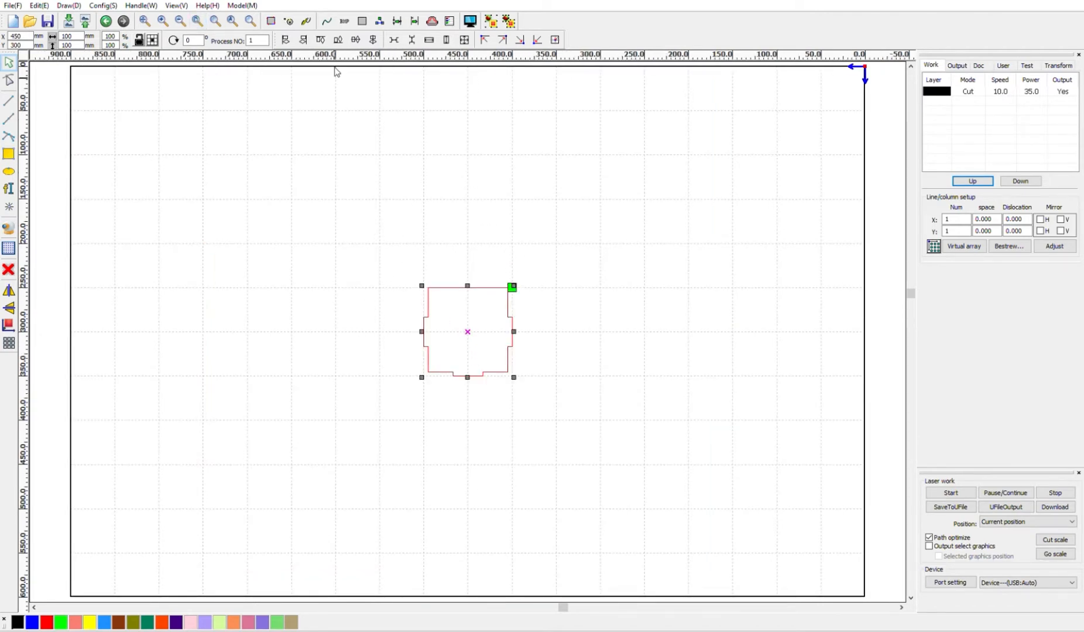
{"action": "scroll", "coordinate": [574, 329], "scroll_direction": "down", "scroll_amount": 3}
{"action": "scroll", "coordinate": [574, 332], "scroll_direction": "up", "scroll_amount": 3}
{"action": "scroll", "coordinate": [574, 332], "scroll_direction": "down", "scroll_amount": 2}
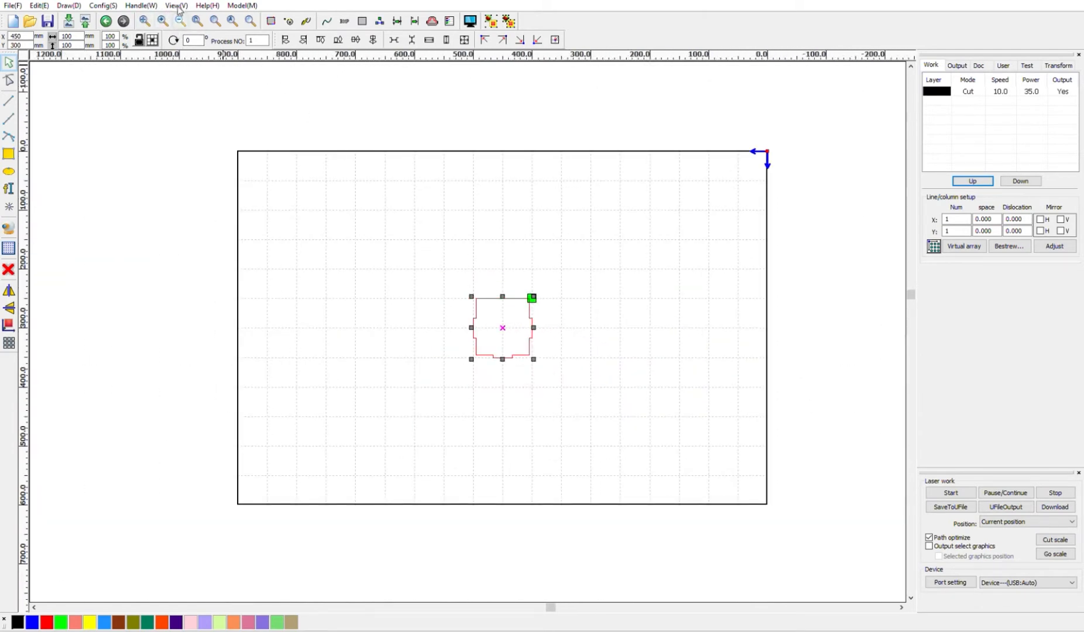
{"action": "left_click", "coordinate": [197, 21]}
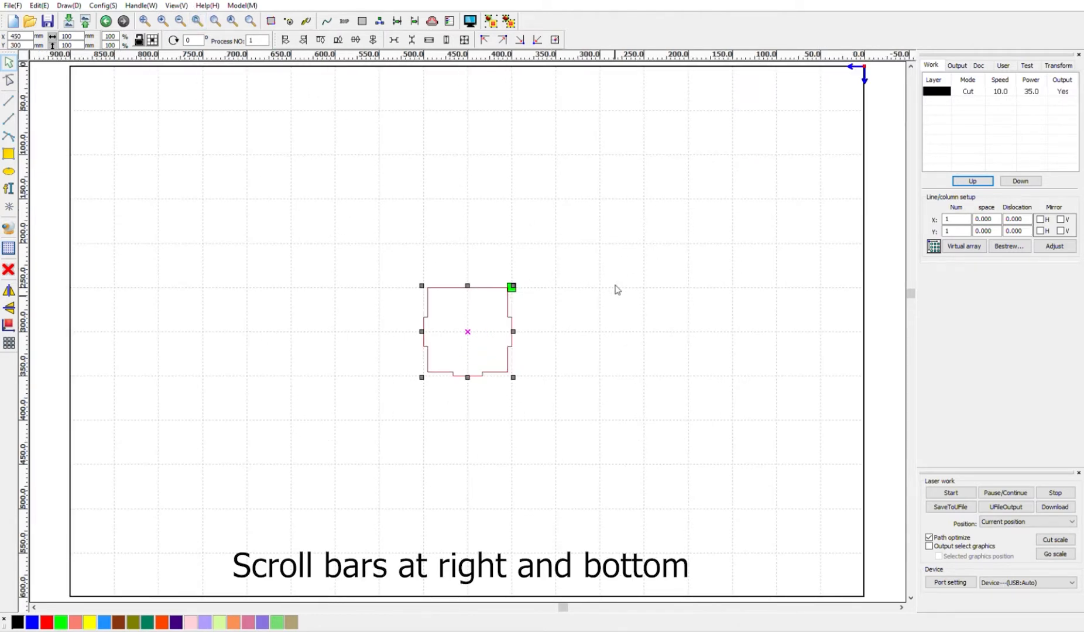
{"action": "scroll", "coordinate": [615, 285], "scroll_direction": "down", "scroll_amount": 1}
{"action": "scroll", "coordinate": [615, 286], "scroll_direction": "up", "scroll_amount": 1}
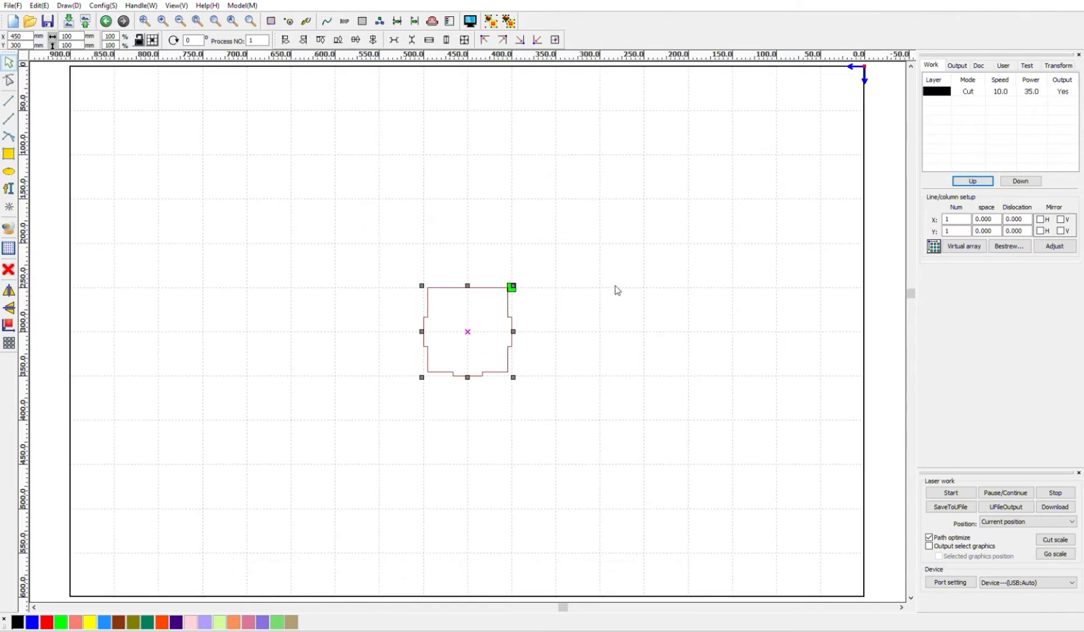
{"action": "left_click", "coordinate": [197, 18]}
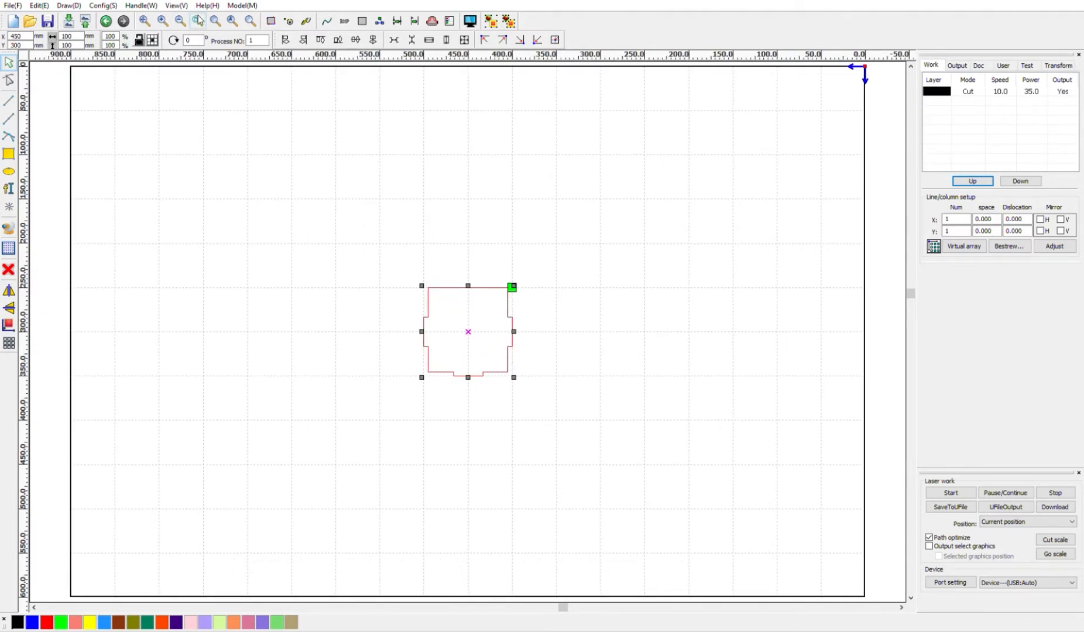
- Move the box-side outline into the work area's upper-right corner, next to the origin
{"action": "left_click", "coordinate": [418, 254]}
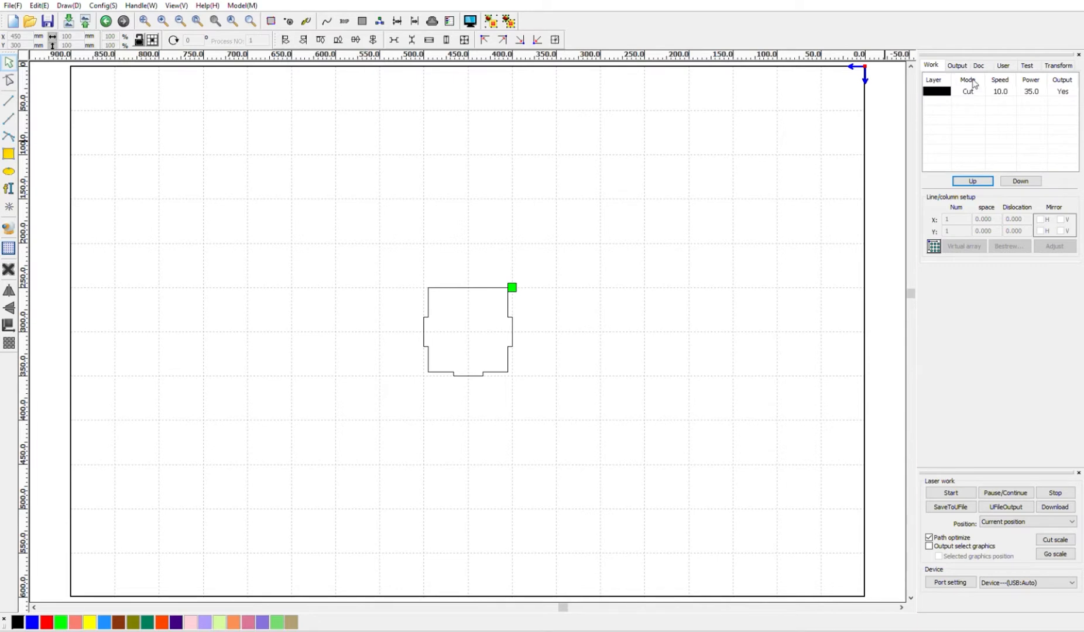
{"action": "left_click_drag", "start_coordinate": [393, 264], "coordinate": [561, 398]}
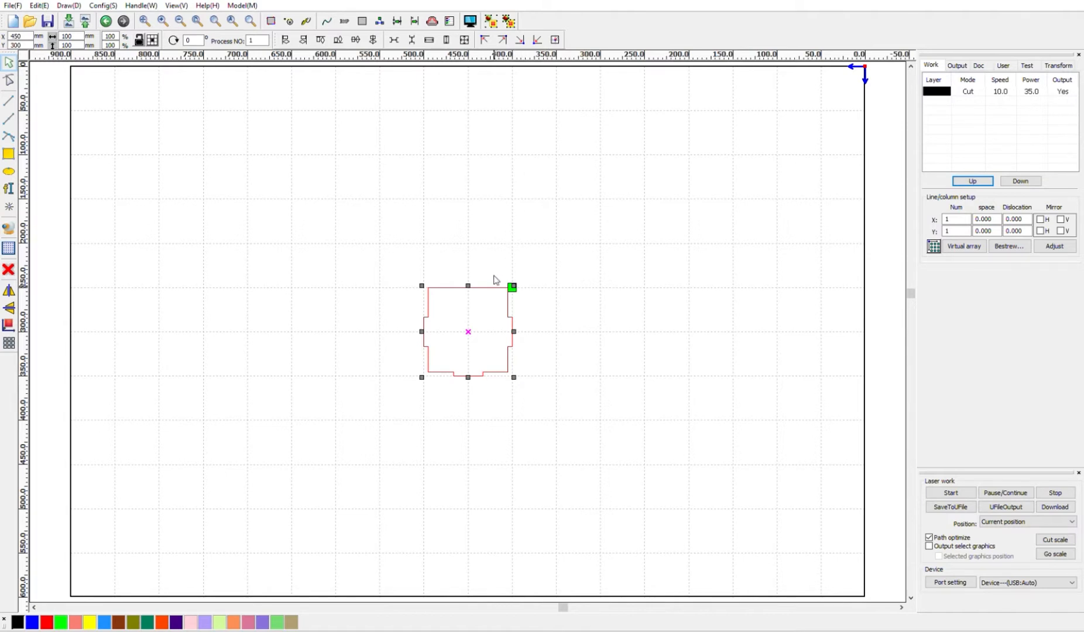
{"action": "left_click", "coordinate": [563, 275]}
{"action": "left_click_drag", "start_coordinate": [348, 233], "coordinate": [582, 457]}
{"action": "left_click_drag", "start_coordinate": [475, 329], "coordinate": [809, 116]}
{"action": "left_click", "coordinate": [776, 189]}
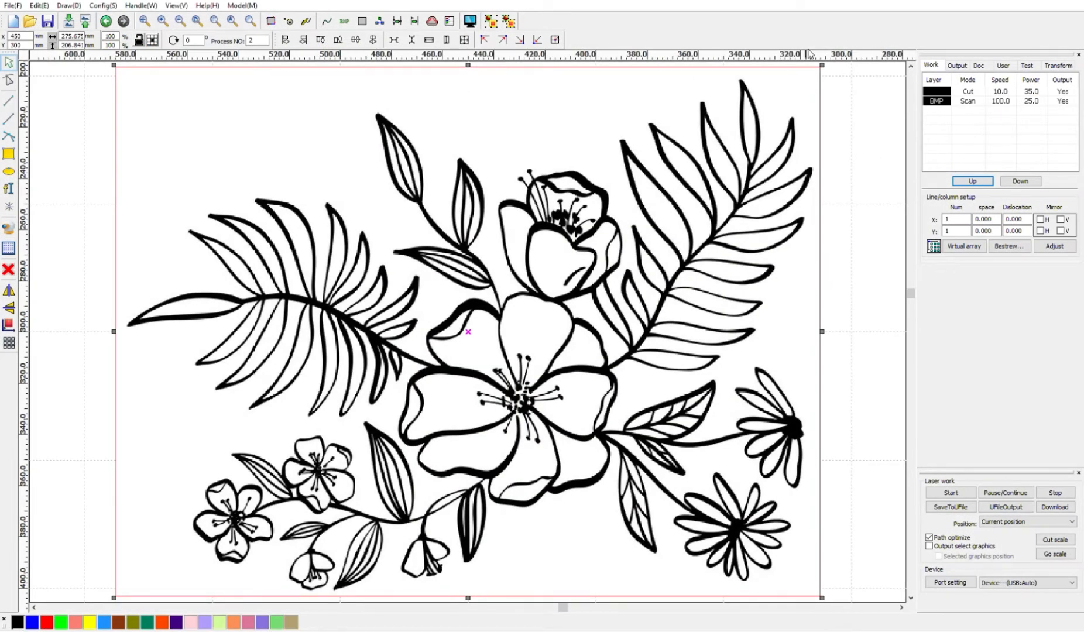
- Scale the flower bitmap to about 231 x 173 mm
{"action": "left_click_drag", "start_coordinate": [822, 65], "coordinate": [631, 276]}
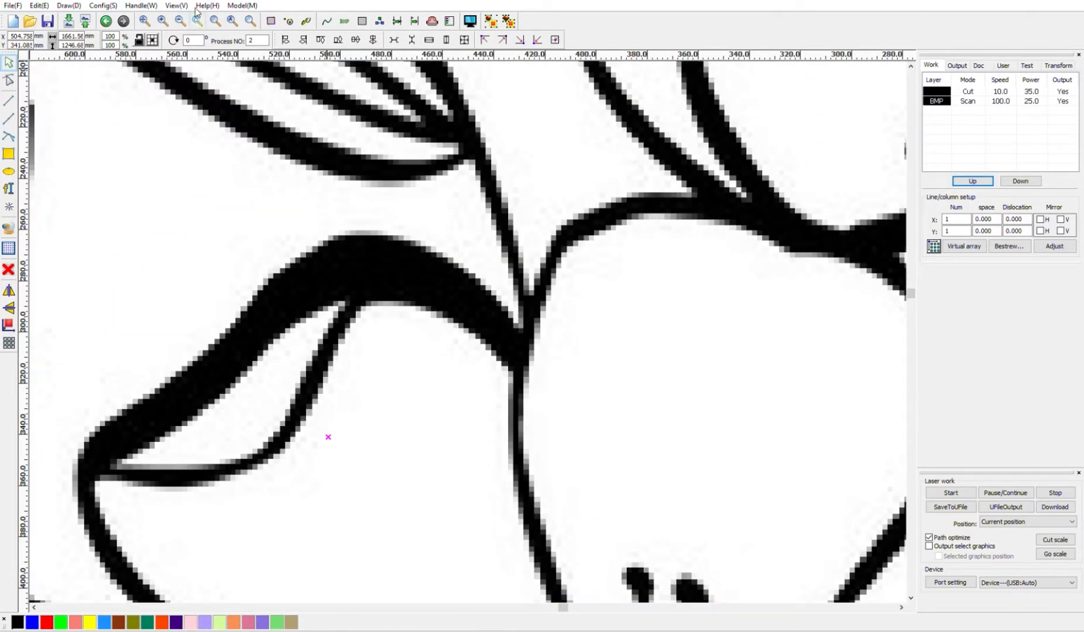
{"action": "left_click", "coordinate": [232, 21]}
{"action": "left_click_drag", "start_coordinate": [824, 63], "coordinate": [214, 523]}
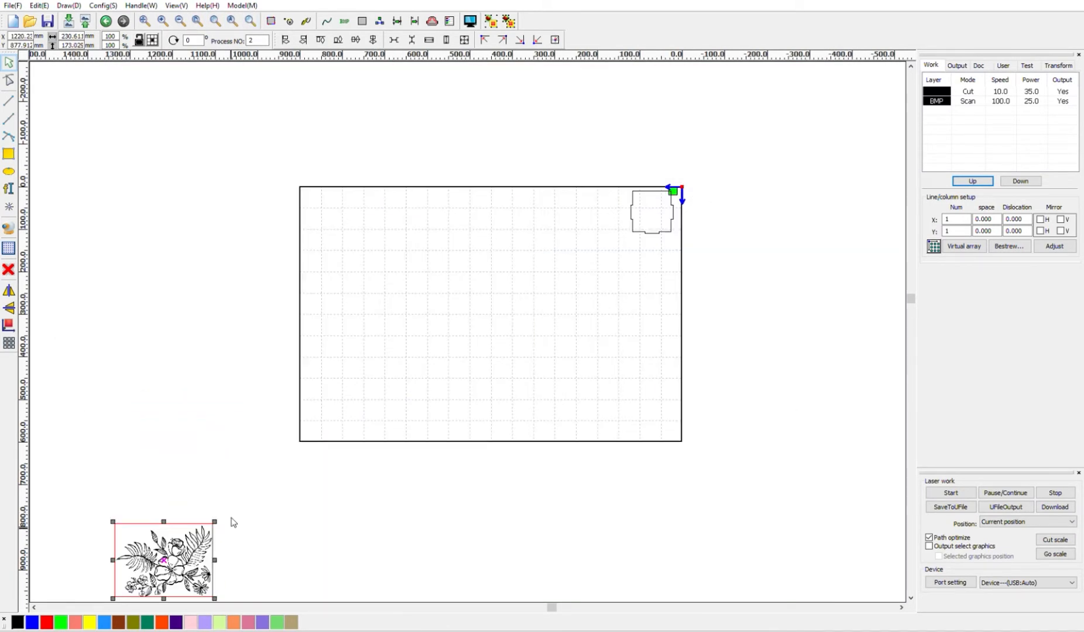
- Move the flower bitmap to the middle of the work area and assign it to the red layer
{"action": "left_click_drag", "start_coordinate": [171, 558], "coordinate": [492, 311]}
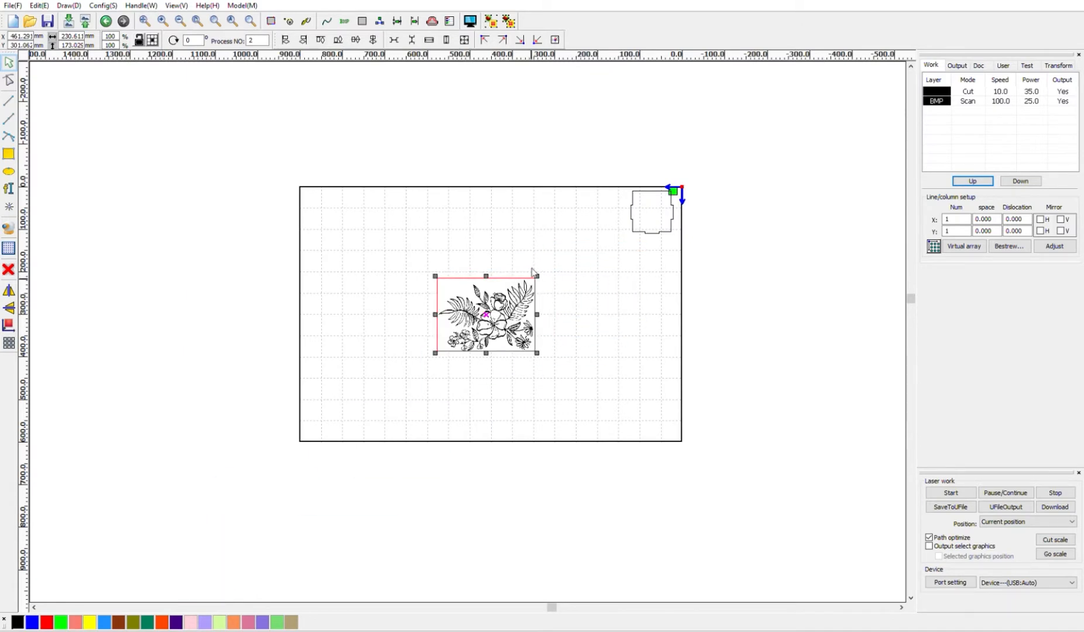
{"action": "left_click", "coordinate": [46, 621]}
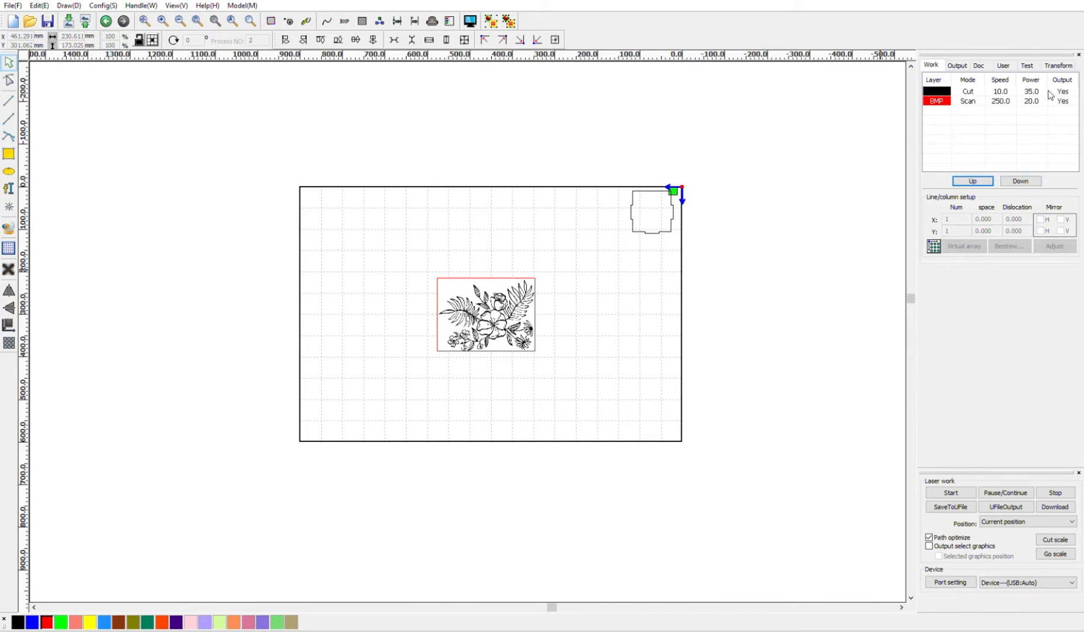
- Move the flower bitmap into the box-side outline and shrink it to about 78 x 58 mm to fit inside
{"action": "left_click", "coordinate": [197, 21]}
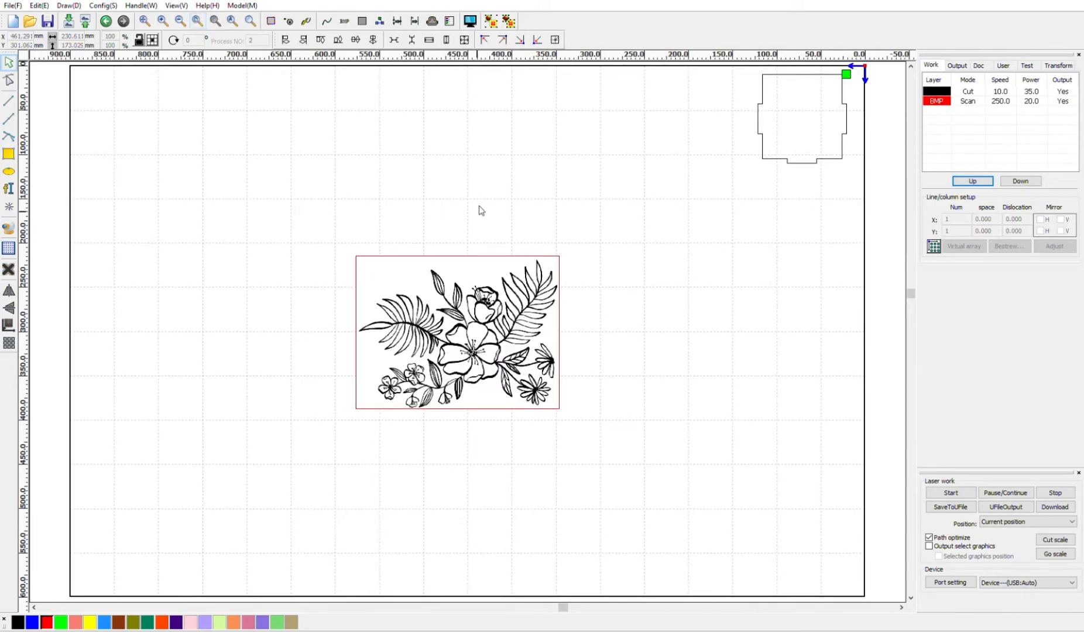
{"action": "left_click_drag", "start_coordinate": [340, 215], "coordinate": [556, 439]}
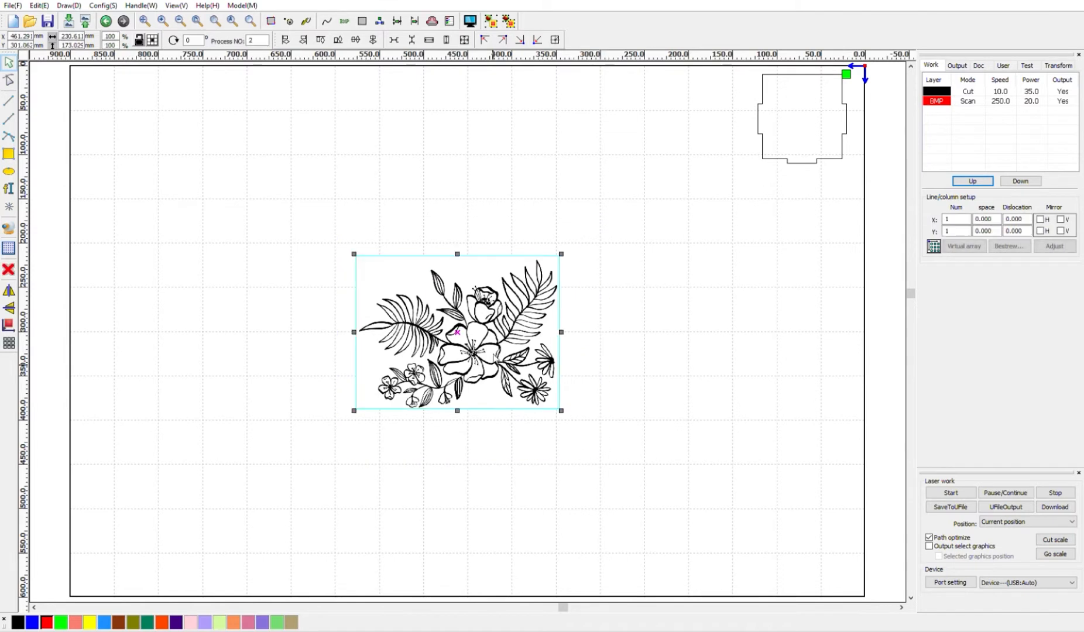
{"action": "left_click_drag", "start_coordinate": [466, 327], "coordinate": [769, 230]}
{"action": "left_click_drag", "start_coordinate": [814, 201], "coordinate": [810, 111]}
{"action": "left_click", "coordinate": [765, 209]}
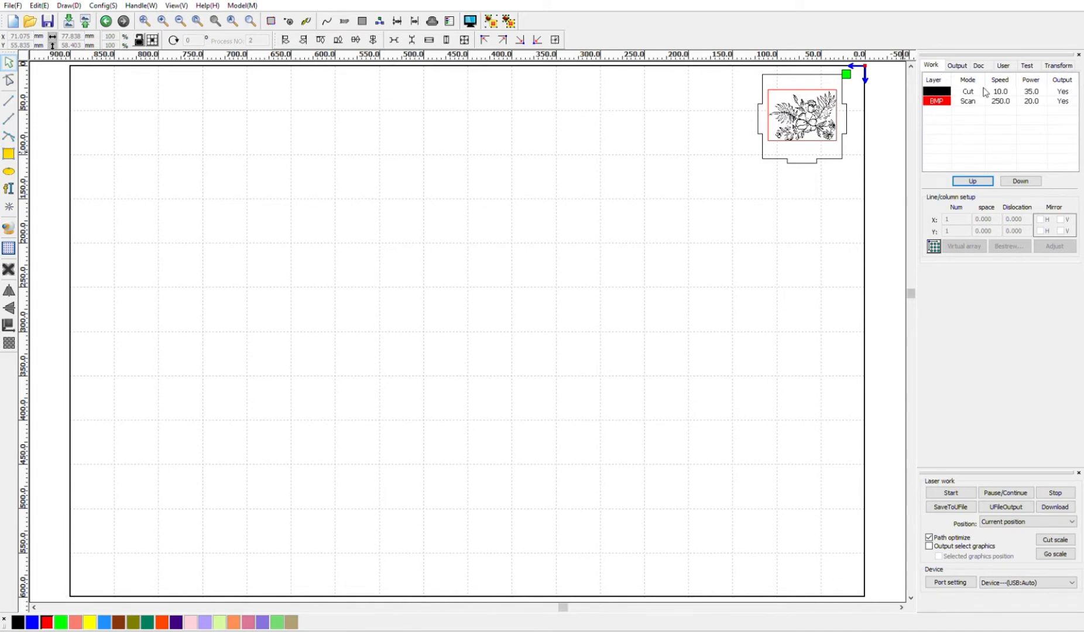
- Move the red bitmap scan layer ahead of the black cut layer and review both layers
{"action": "left_click", "coordinate": [936, 97]}
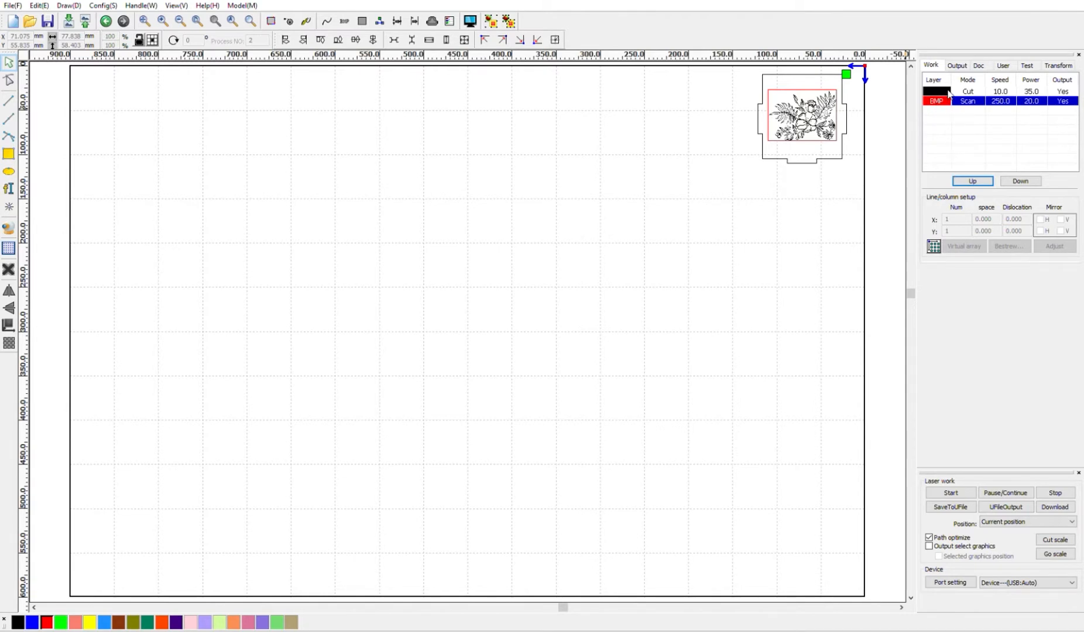
{"action": "left_click", "coordinate": [982, 176]}
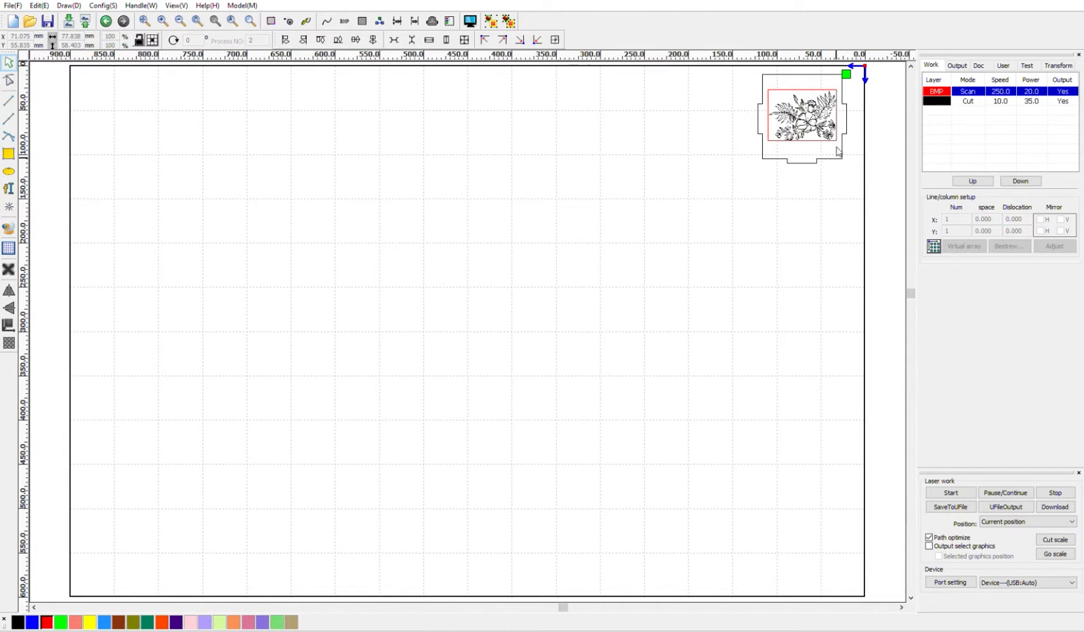
{"action": "double_click", "coordinate": [937, 101]}
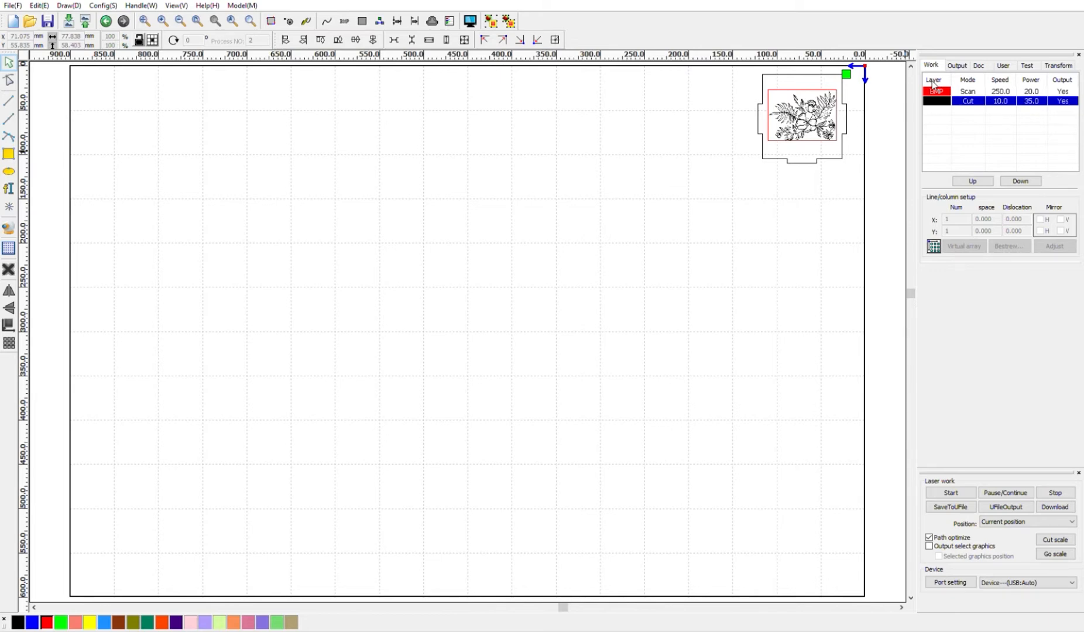
{"action": "left_click", "coordinate": [935, 90]}
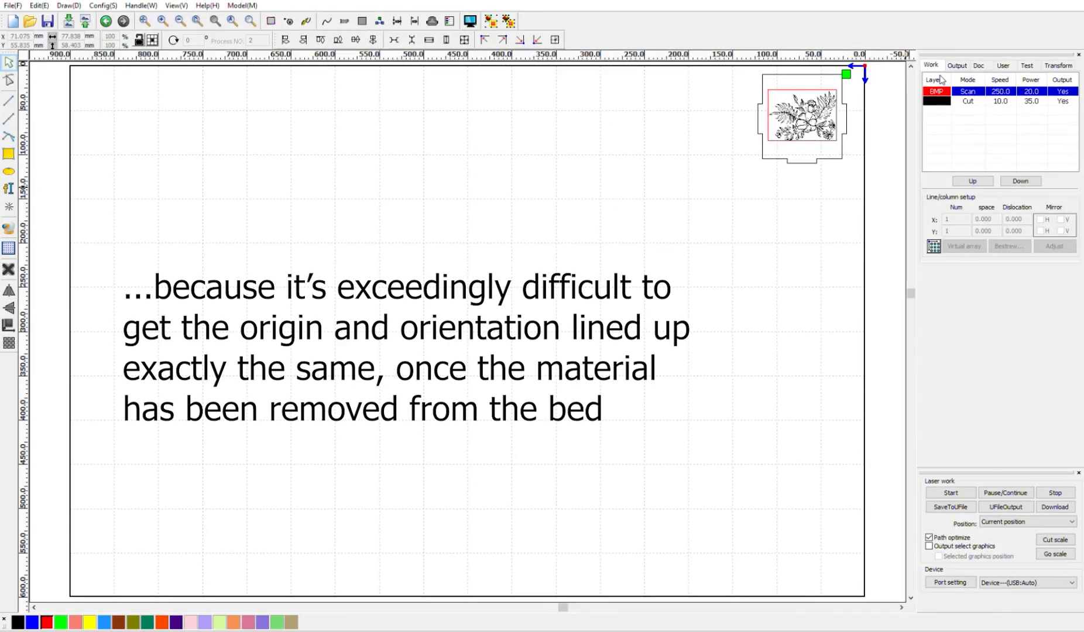
- Set the flower bitmap's output resolution to 300 pixels per inch
{"action": "left_click", "coordinate": [826, 106]}
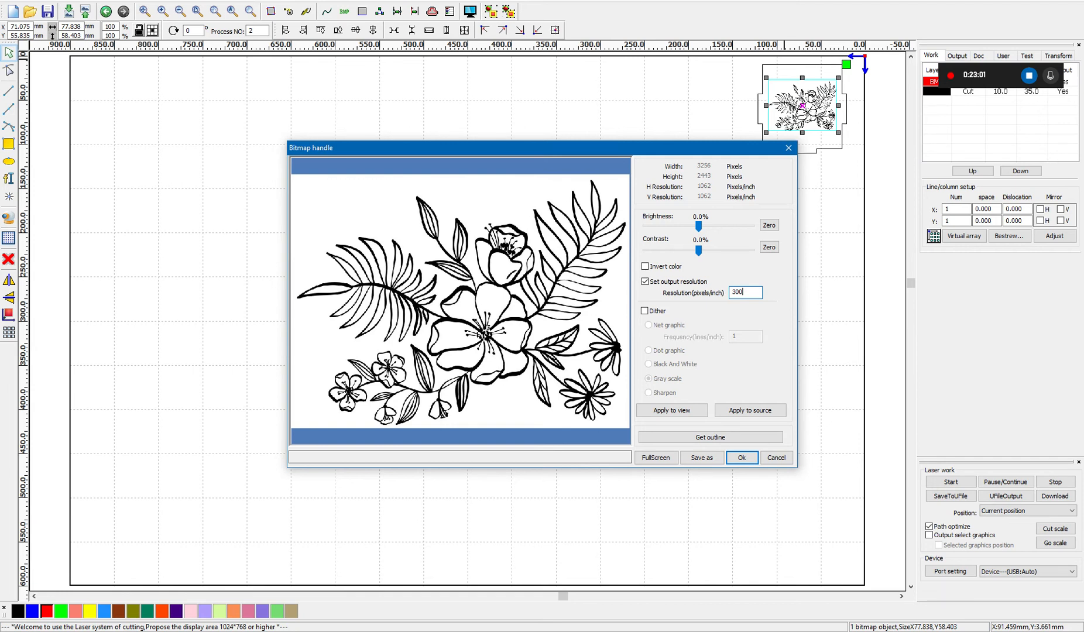
{"action": "key", "text": "Return"}
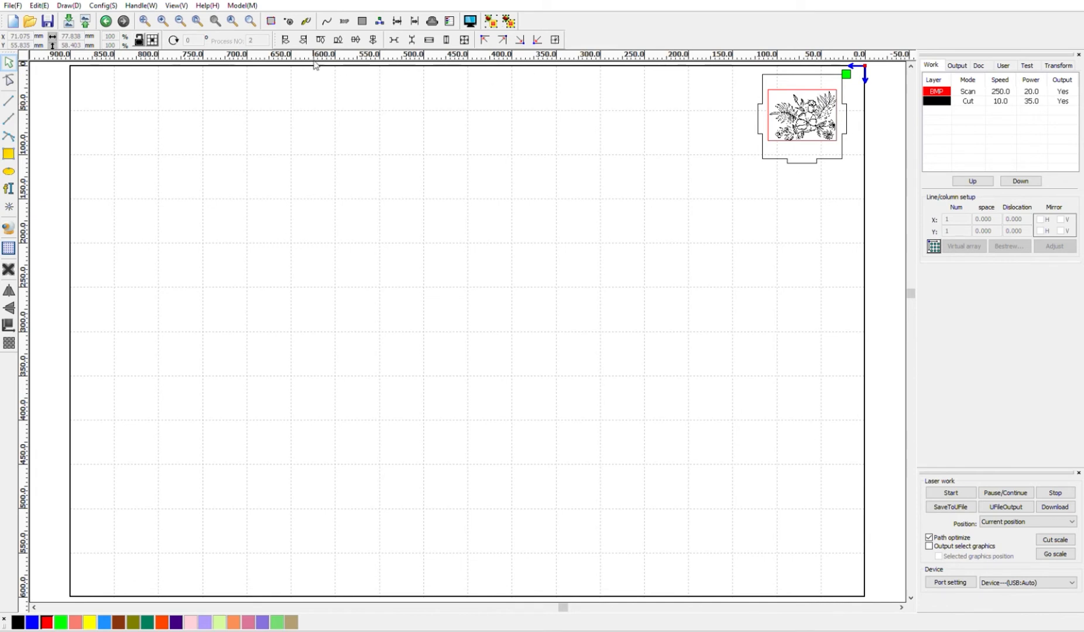
- Add the text "Flower Picture", about 46 x 5 mm, centred above the flower bitmap inside the outline
{"action": "left_click", "coordinate": [232, 21]}
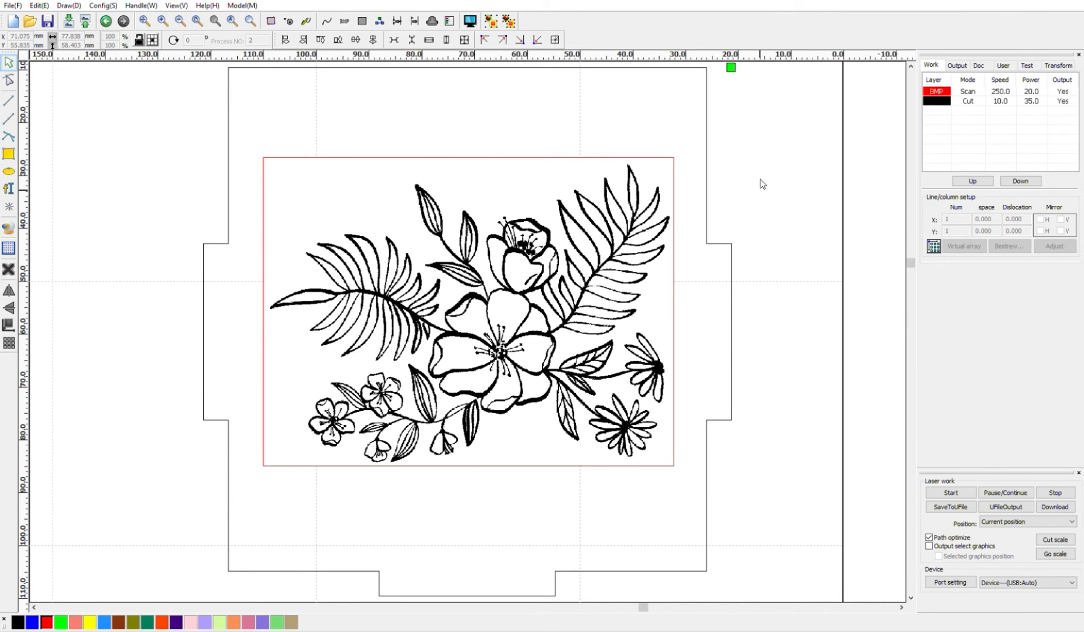
{"action": "left_click", "coordinate": [8, 186]}
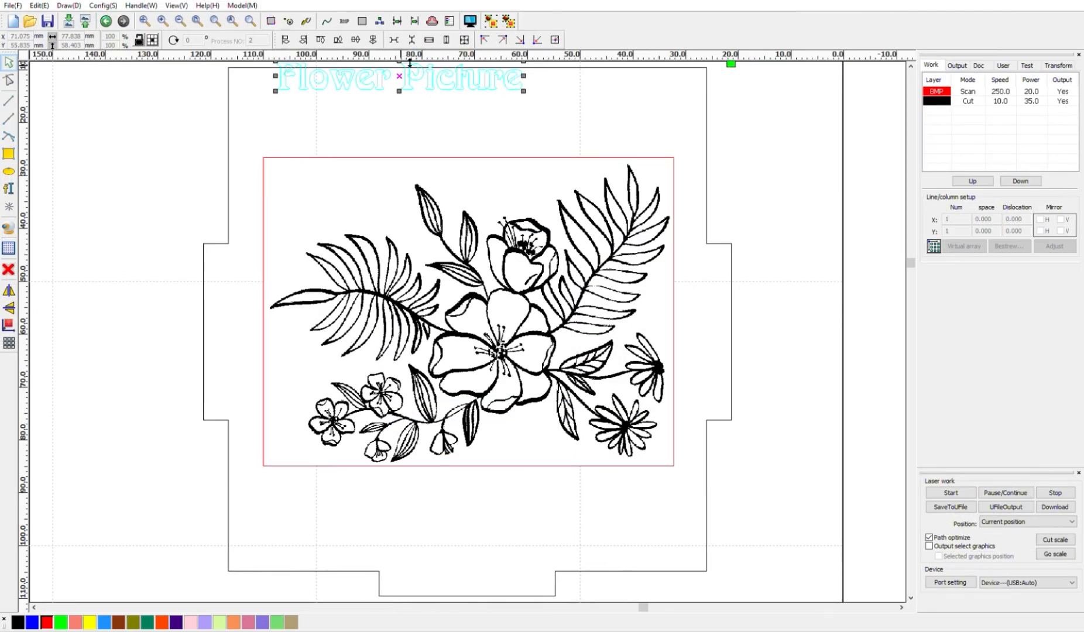
{"action": "left_click_drag", "start_coordinate": [409, 76], "coordinate": [476, 109]}
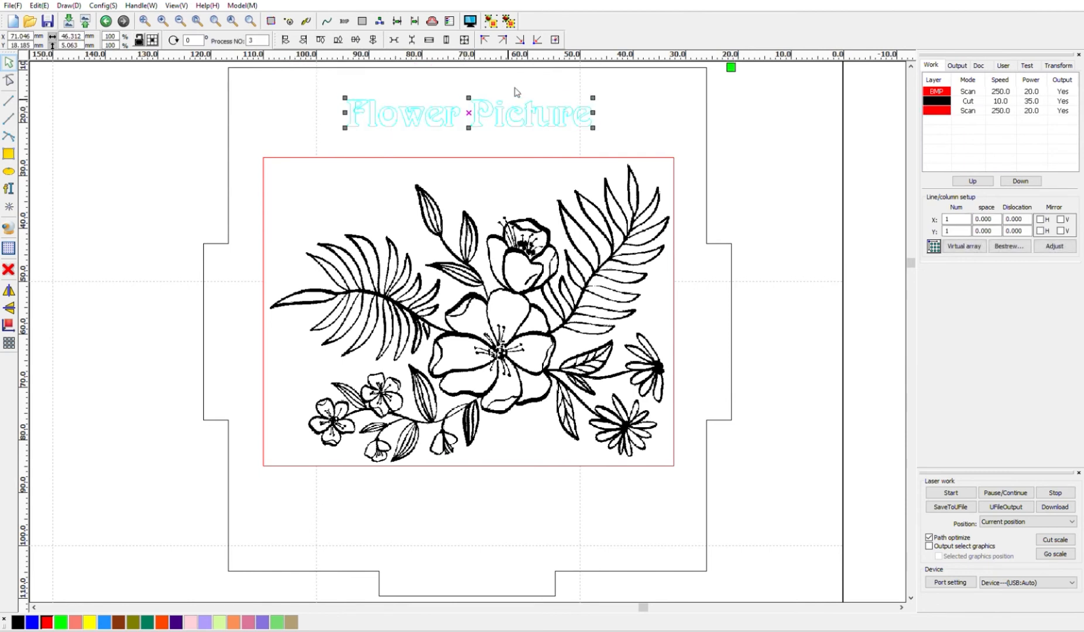
- Assign the "Flower Picture" text to the green layer
{"action": "left_click", "coordinate": [636, 95]}
{"action": "left_click", "coordinate": [551, 112]}
{"action": "left_click", "coordinate": [61, 622]}
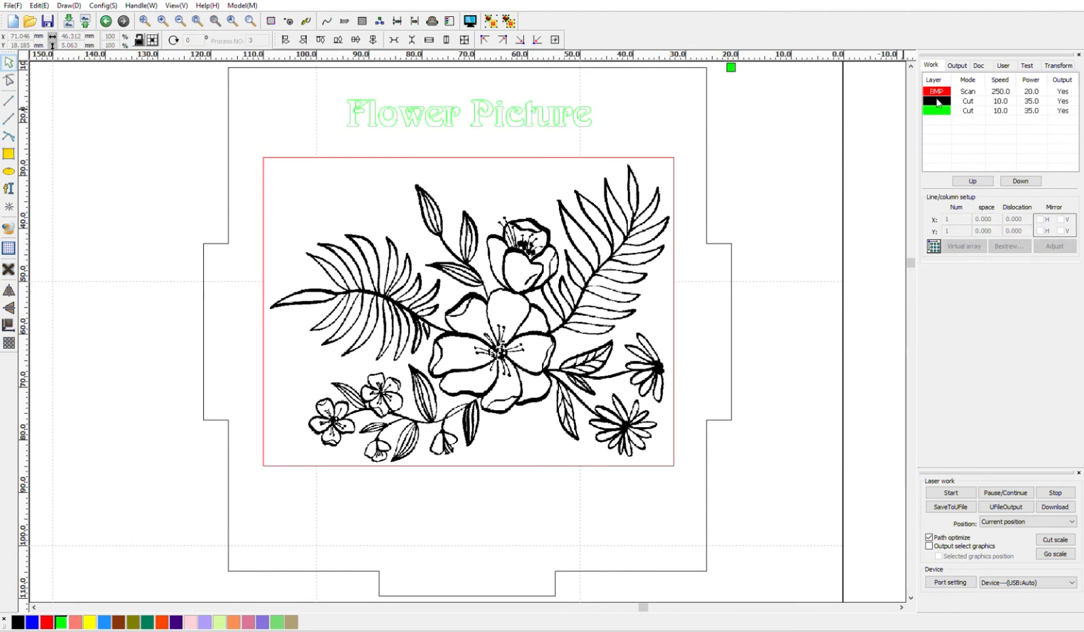
- Set the green text layer to Scan mode at speed 250 and power 20, and move it ahead of the black cut layer
{"action": "left_click", "coordinate": [967, 108]}
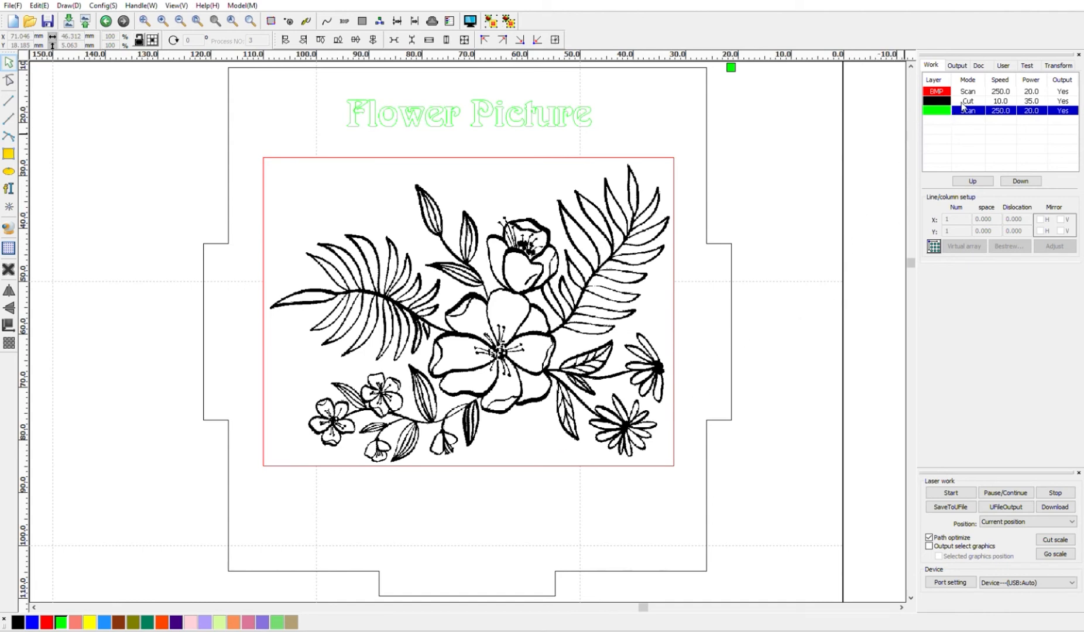
{"action": "left_click", "coordinate": [975, 180]}
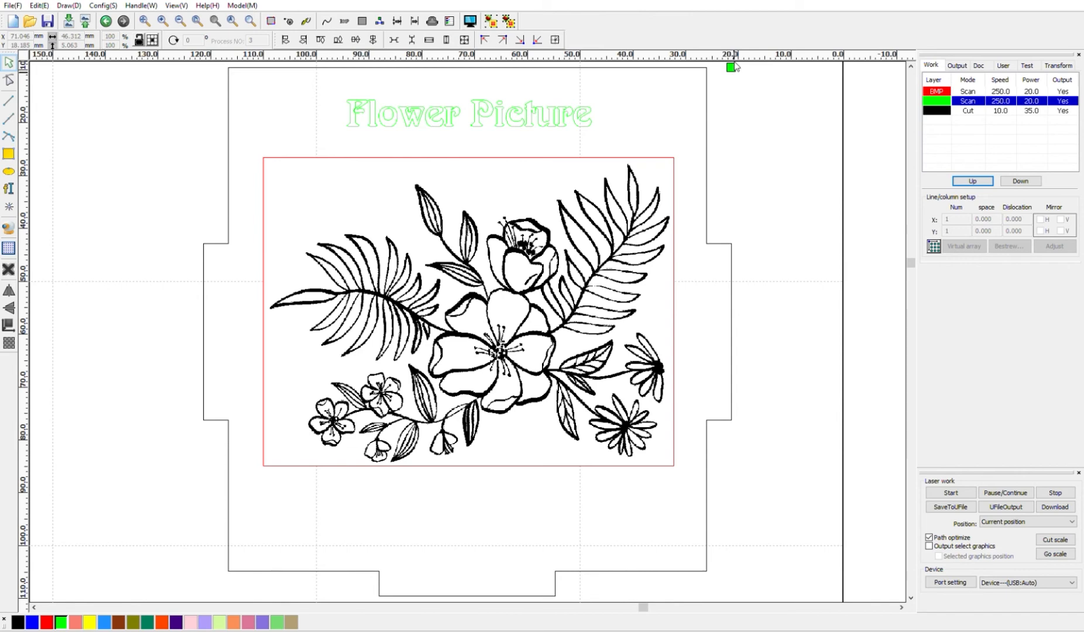
- Save the laser layout as a file
{"action": "left_click", "coordinate": [198, 21]}
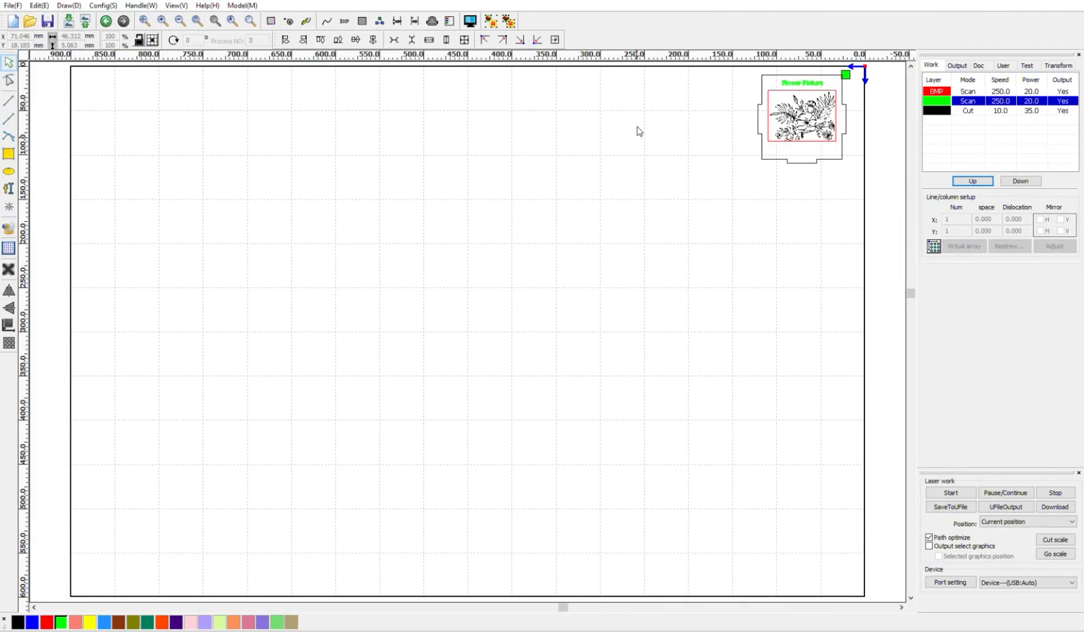
{"action": "left_click", "coordinate": [13, 6]}
{"action": "left_click", "coordinate": [31, 62]}
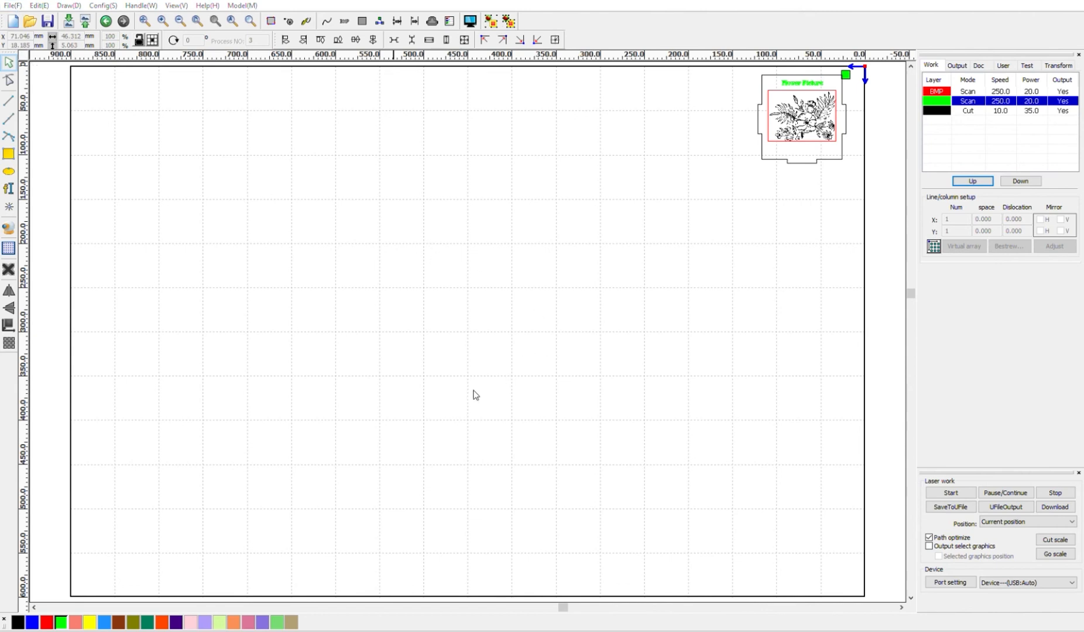